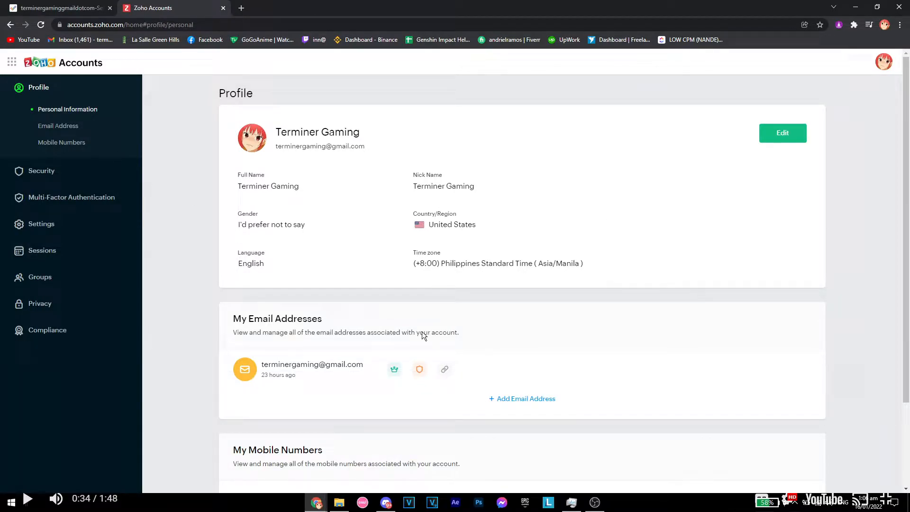
pyautogui.scroll(-2, 345, 317)
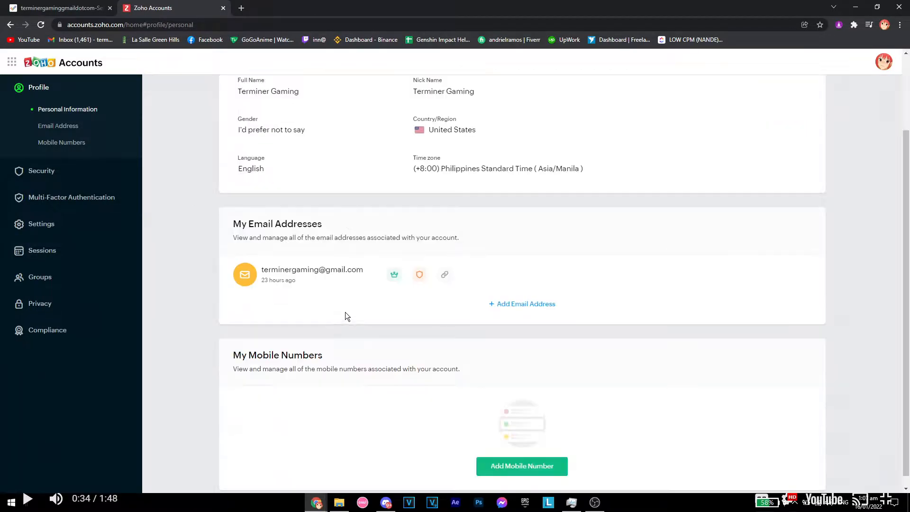
# Start adding a new email address under My Email Addresses.
pyautogui.click(506, 304)
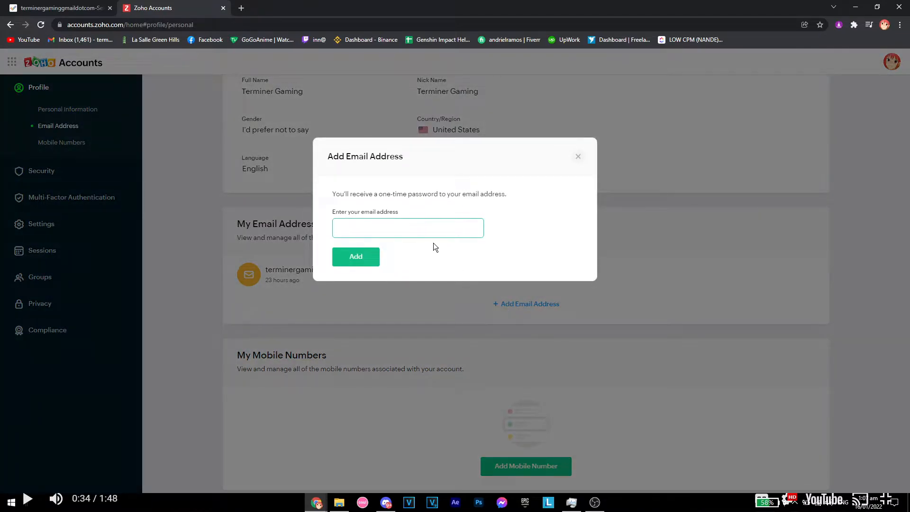
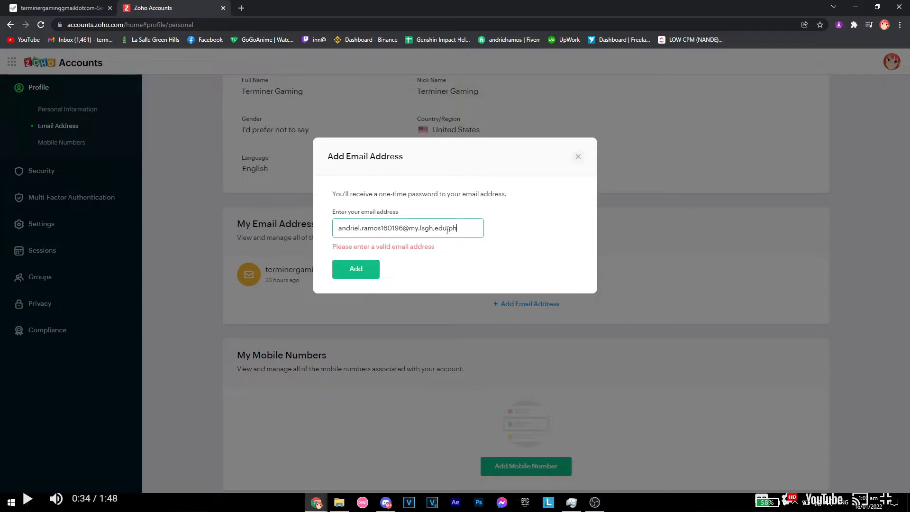
# Replace the invalid entry with the Yahoo address and submit it for addition.
pyautogui.hotkey('ctrl', 'a')
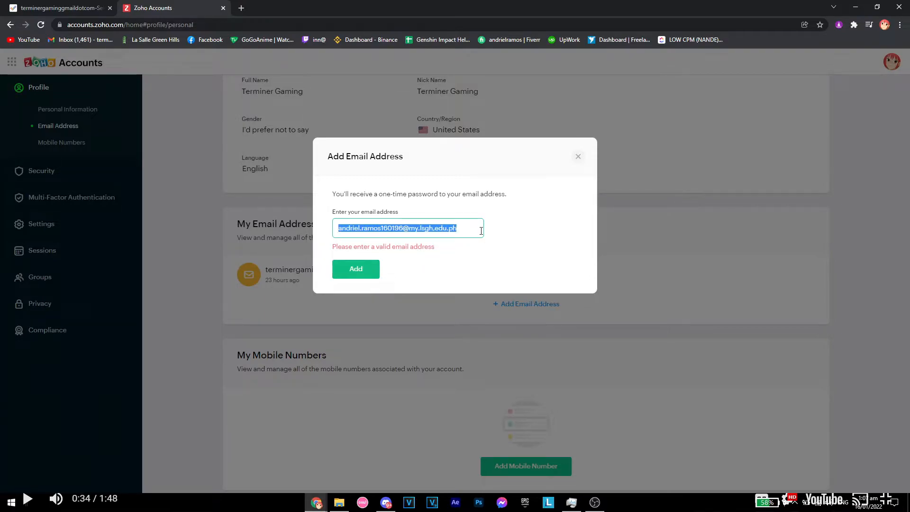
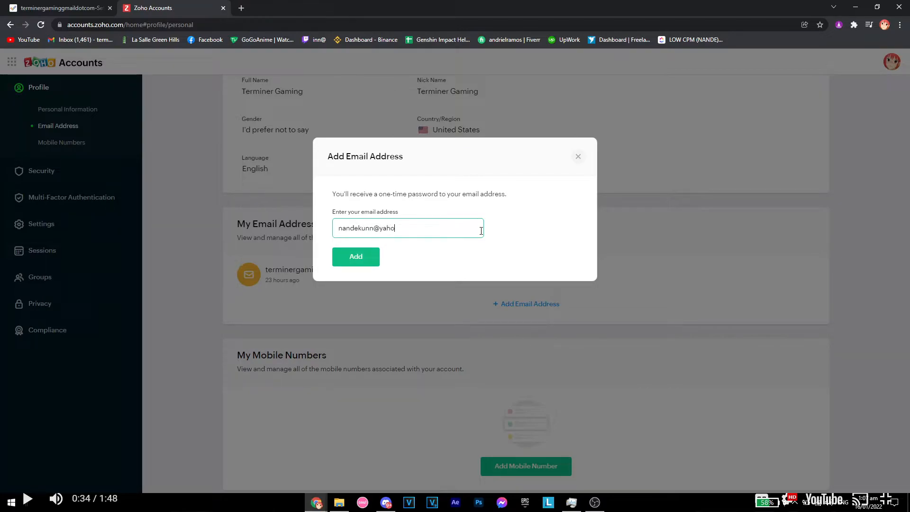
pyautogui.press('Return')
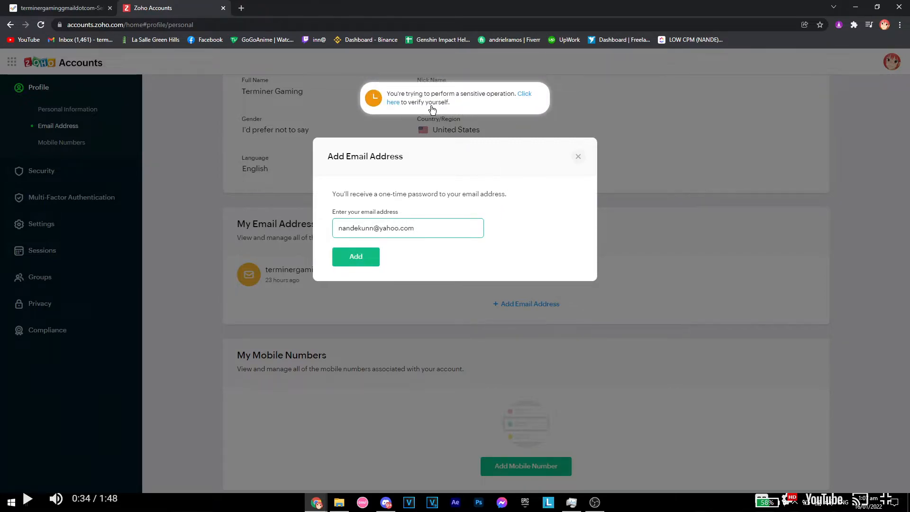
# Verify identity via the Google account and send a one-time code to the Yahoo address.
pyautogui.click(402, 103)
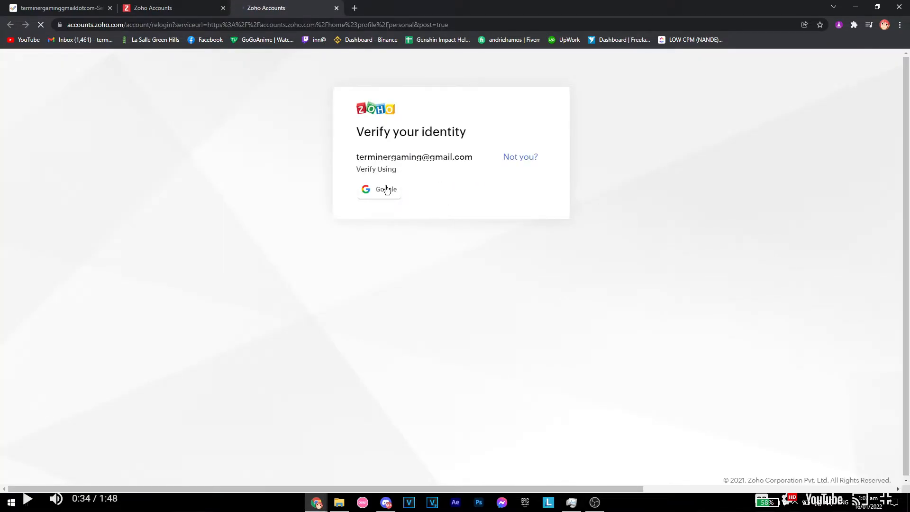
pyautogui.click(383, 195)
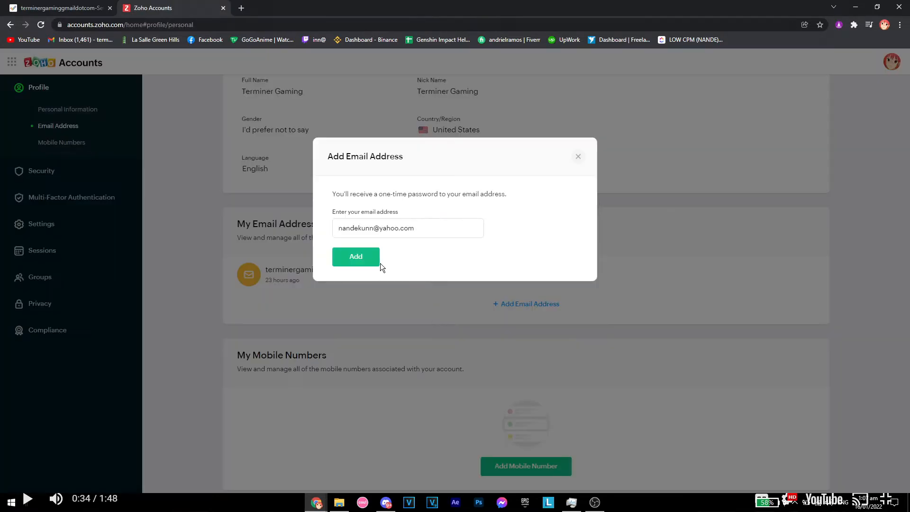
pyautogui.click(361, 262)
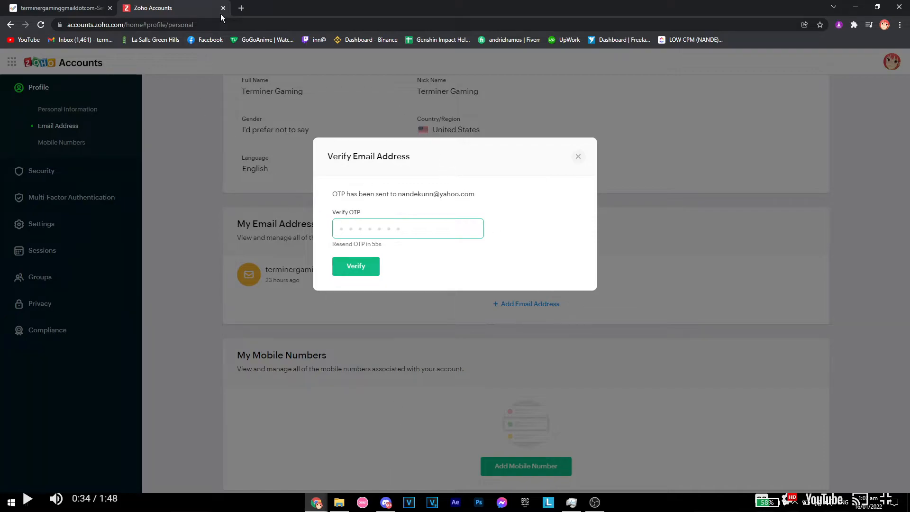
pyautogui.click(240, 8)
pyautogui.write('yahoo')
# In Yahoo Mail, copy the one-time code from the Zoho verification email and return to Zoho.
pyautogui.press('Return')
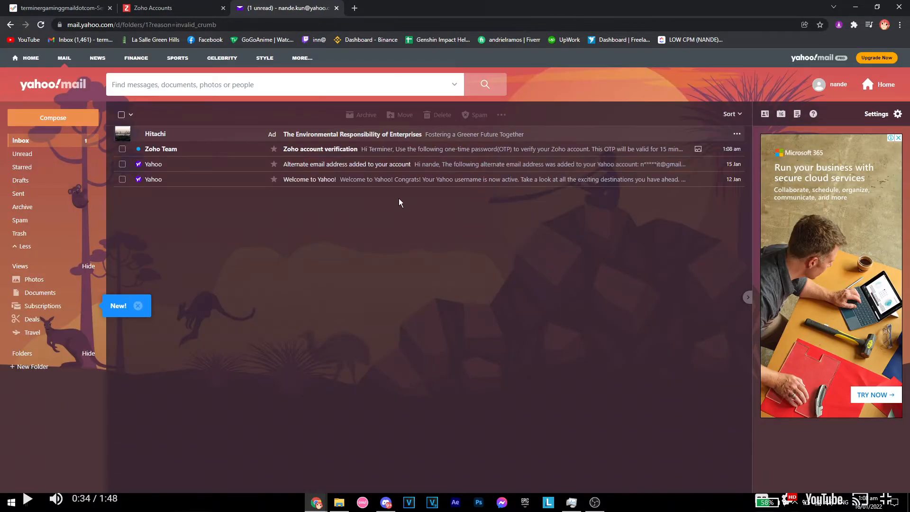
pyautogui.click(328, 150)
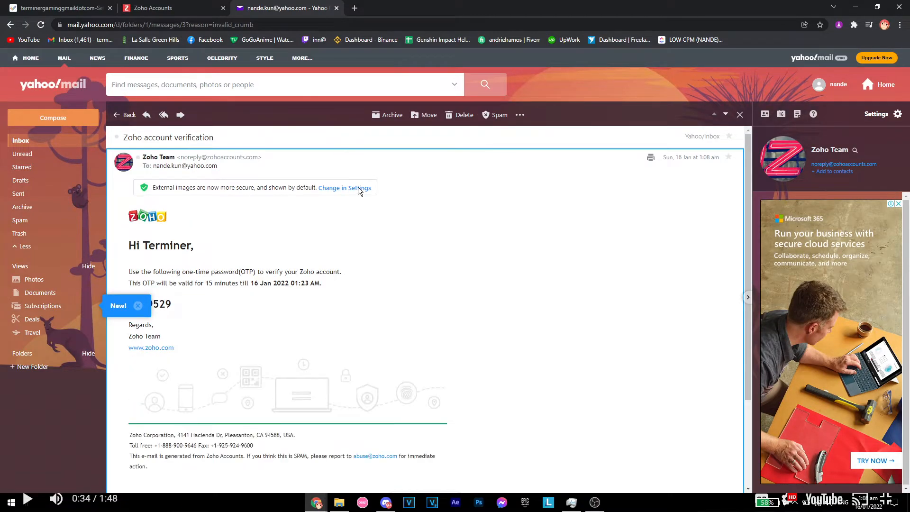
pyautogui.scroll(-2, 124, 281)
pyautogui.click(137, 306)
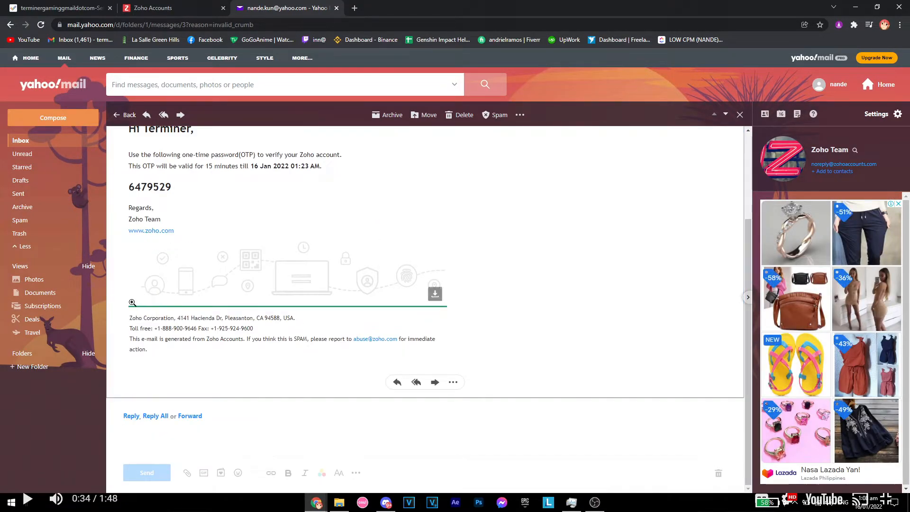
pyautogui.moveTo(129, 186); pyautogui.dragTo(171, 187)
pyautogui.hotkey('ctrl', 'shift', 'Tab')
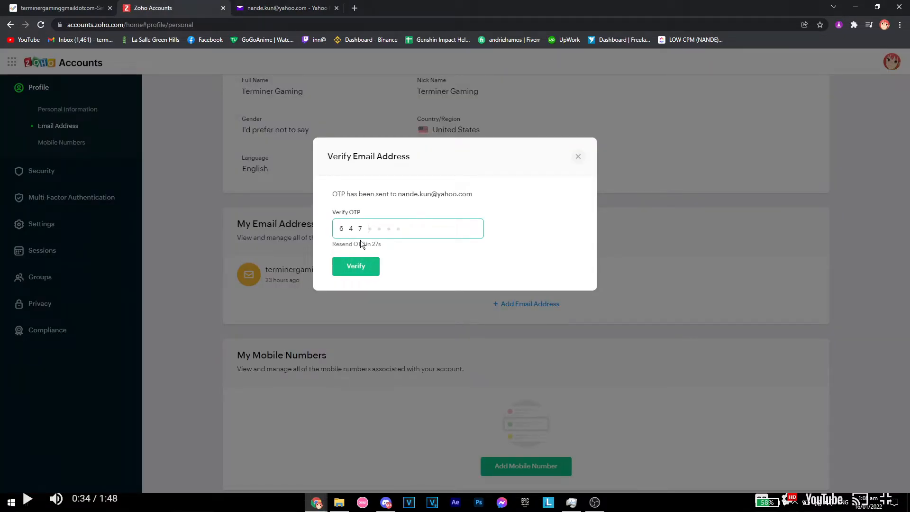
# Enter the emailed one-time code and verify the Yahoo address.
pyautogui.hotkey('ctrl', 'Tab')
pyautogui.hotkey('ctrl', 'shift', 'Tab')
pyautogui.click(353, 266)
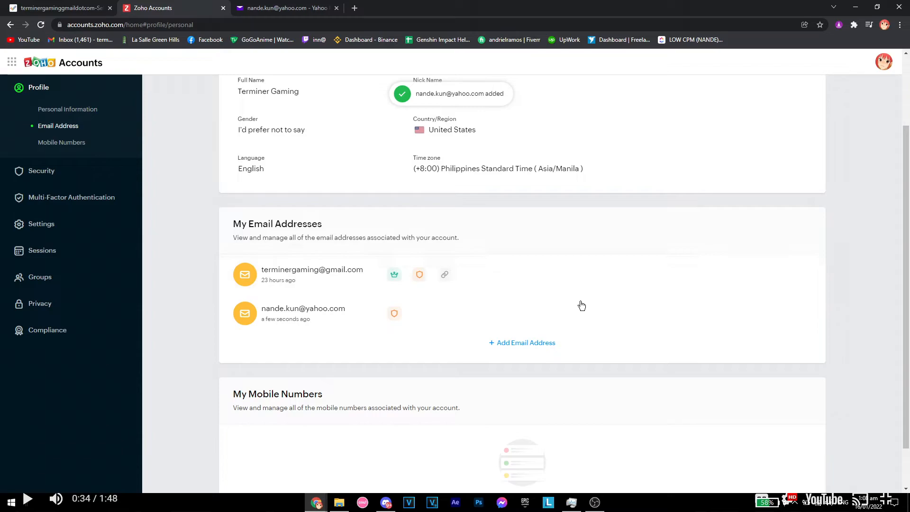
pyautogui.moveTo(725, 312)
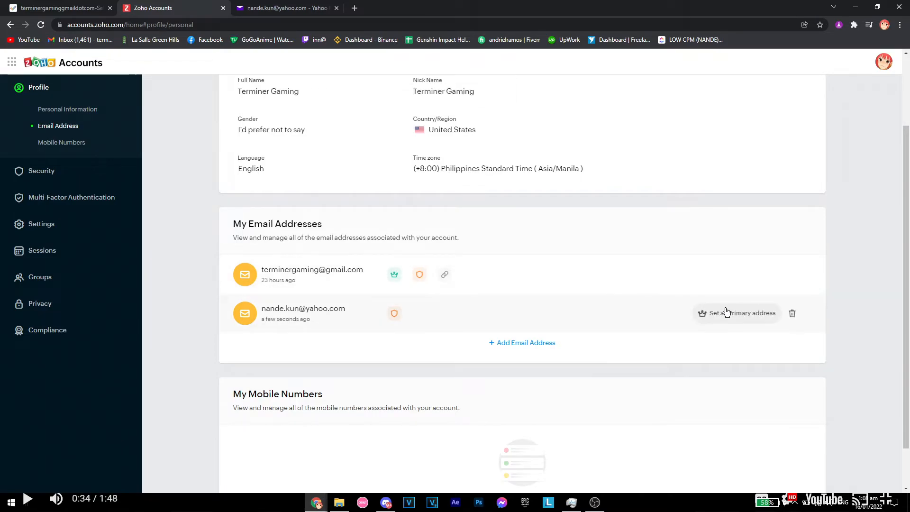
# Make the verified Yahoo address the profile's primary email.
pyautogui.click(741, 316)
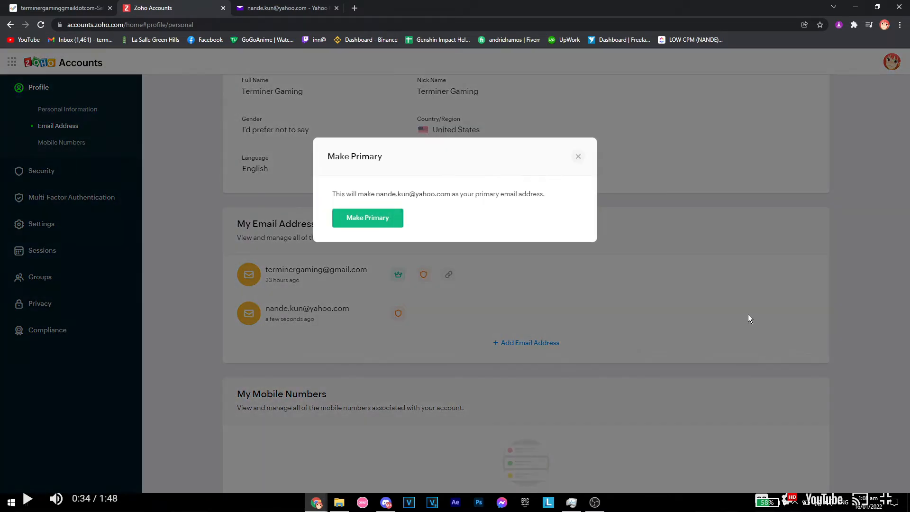
pyautogui.click(377, 219)
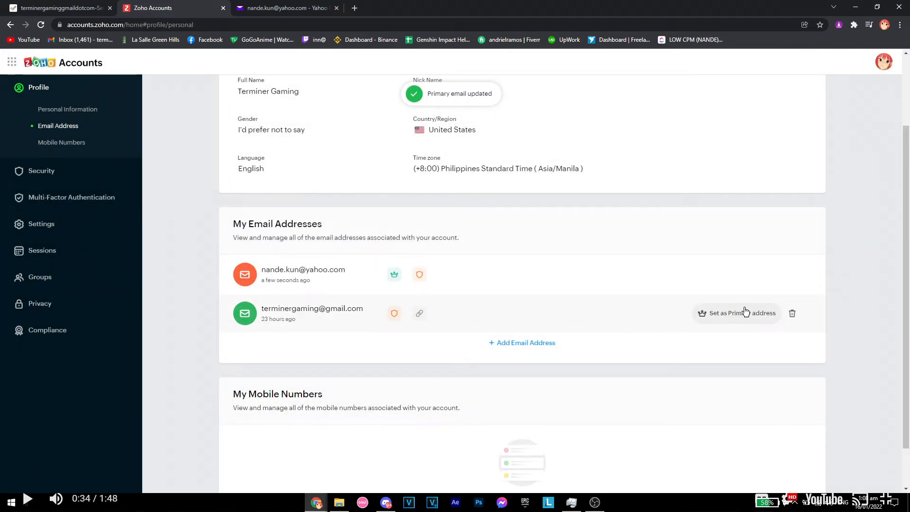
pyautogui.click(258, 8)
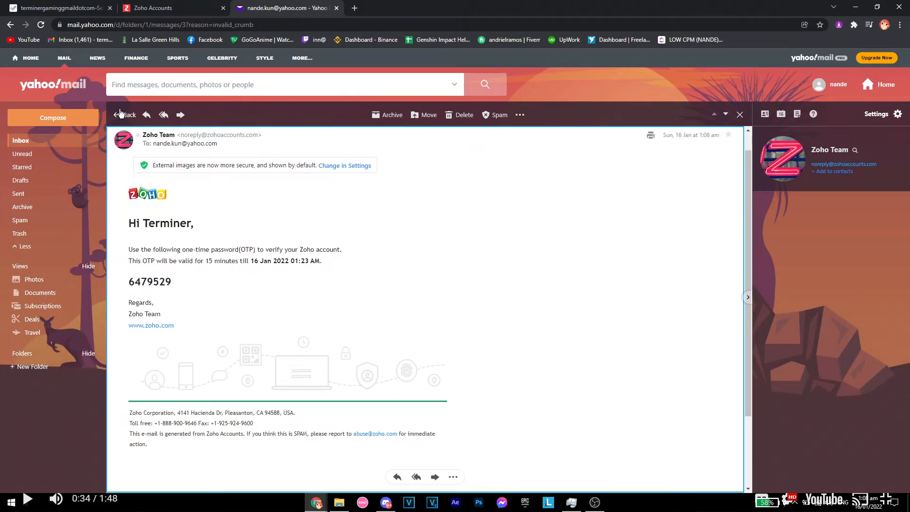
# Return from the Yahoo inbox to the Zoho profile listing Yahoo as primary.
pyautogui.click(120, 114)
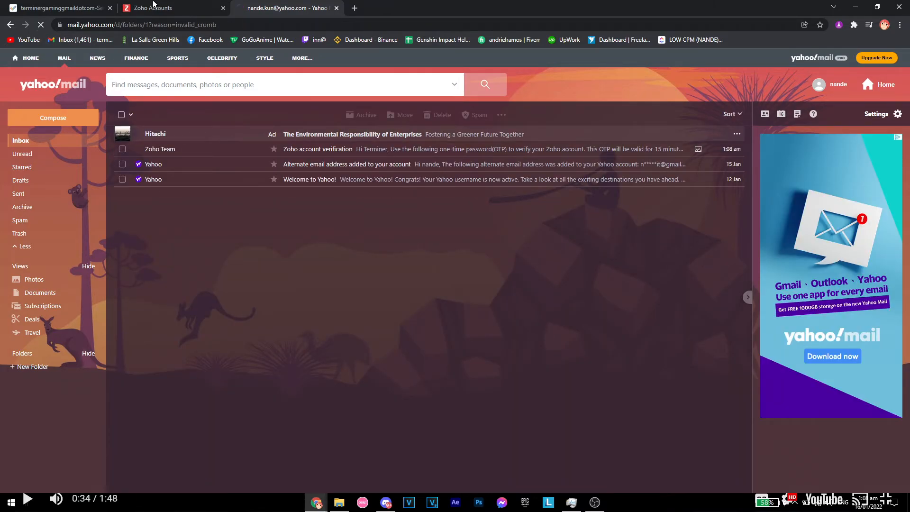
pyautogui.click(154, 7)
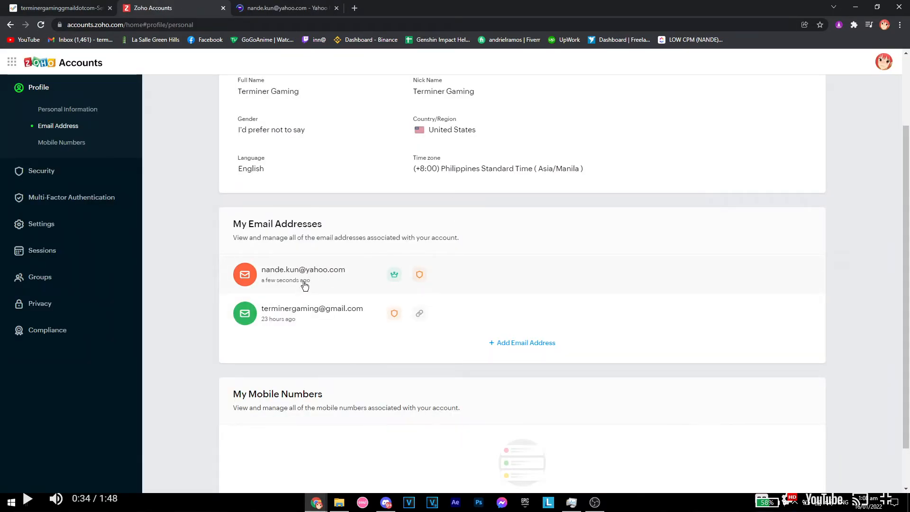